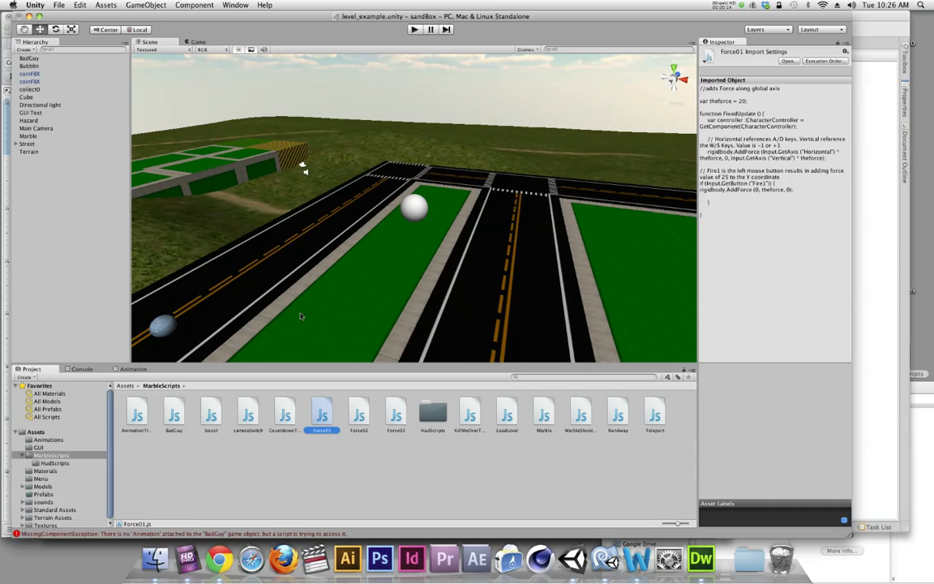
# Play-test the marble level with the orbiting camera and review the Main Camera's Mouse Orbit settings.
pyautogui.press('super+p')
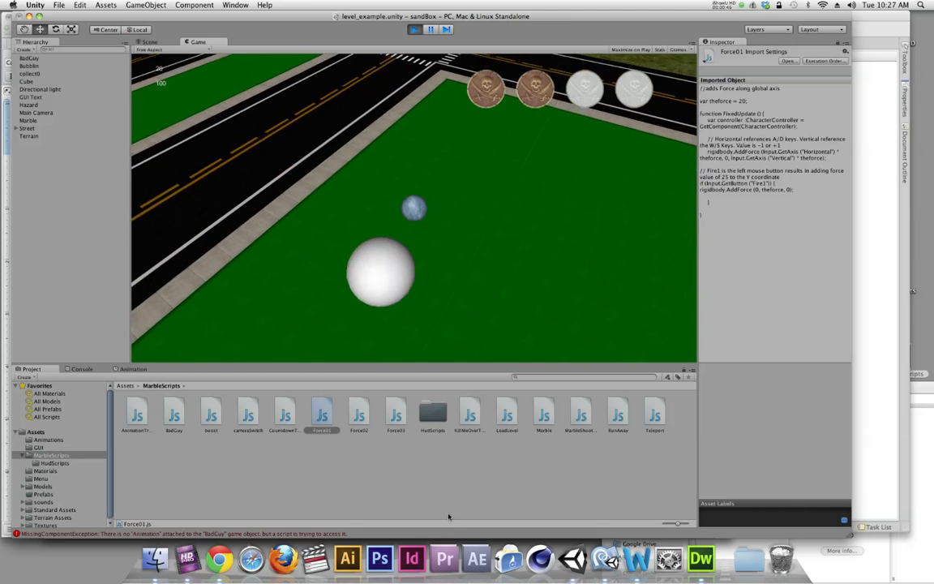
pyautogui.press('super+p')
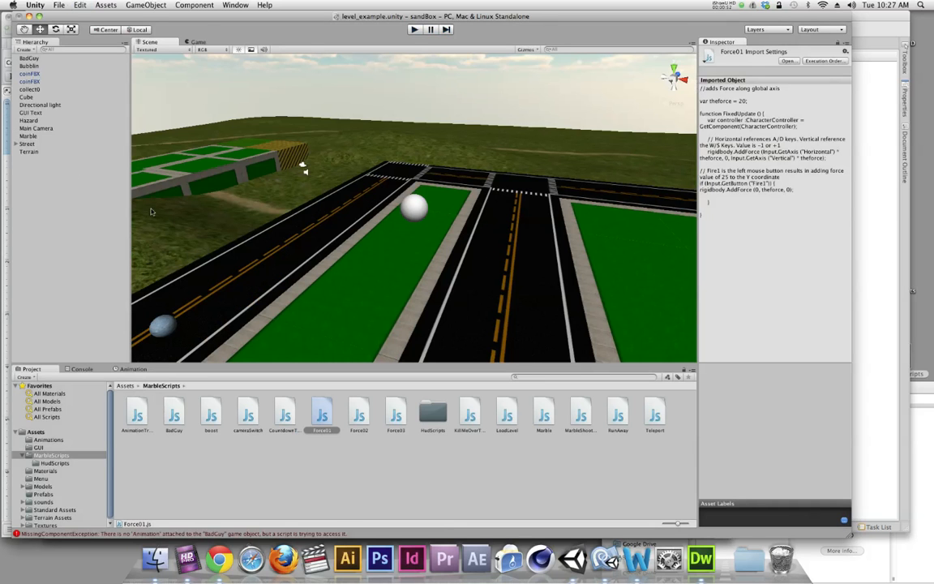
pyautogui.click(47, 128)
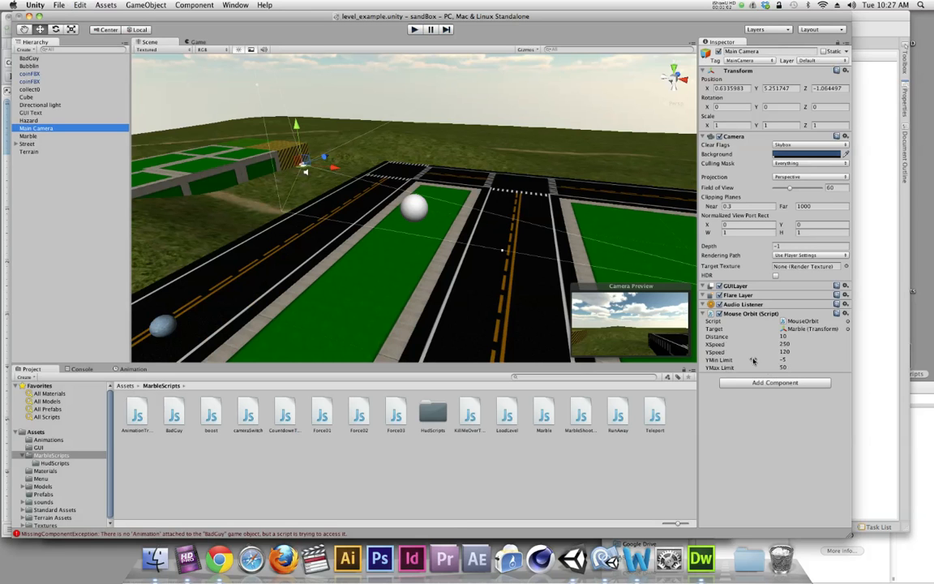
pyautogui.click(415, 30)
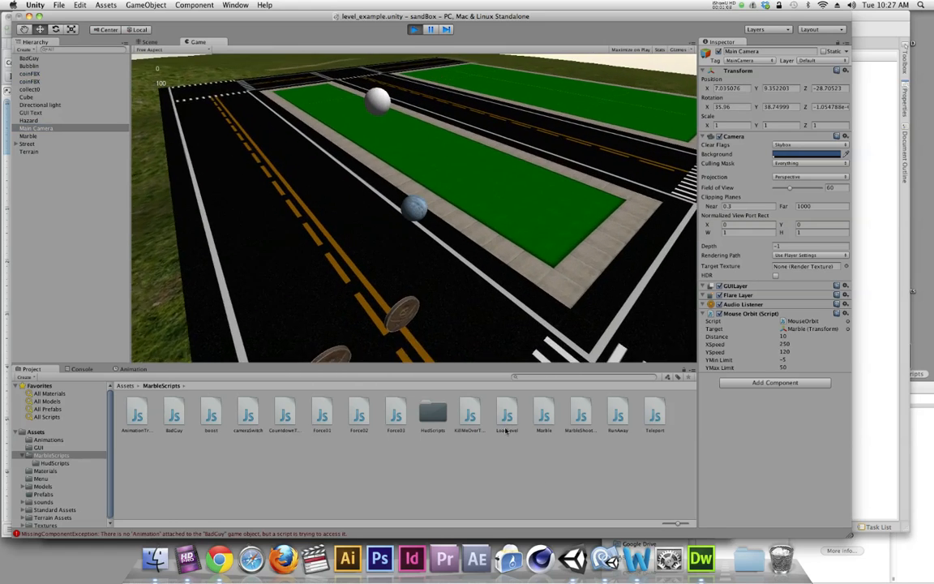
pyautogui.press('super+p')
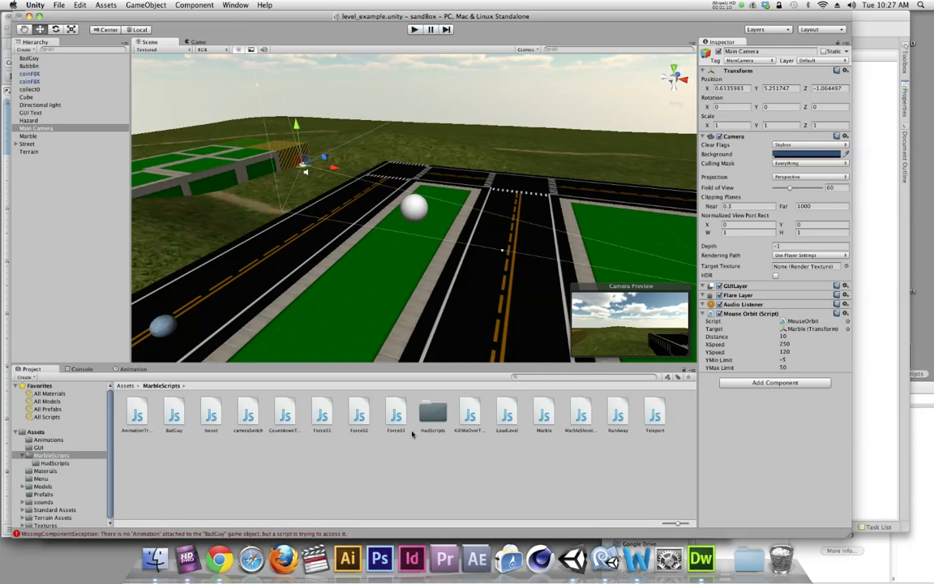
# Attach the Force01 script to the Marble object and disable its Marble script component.
pyautogui.click(322, 416)
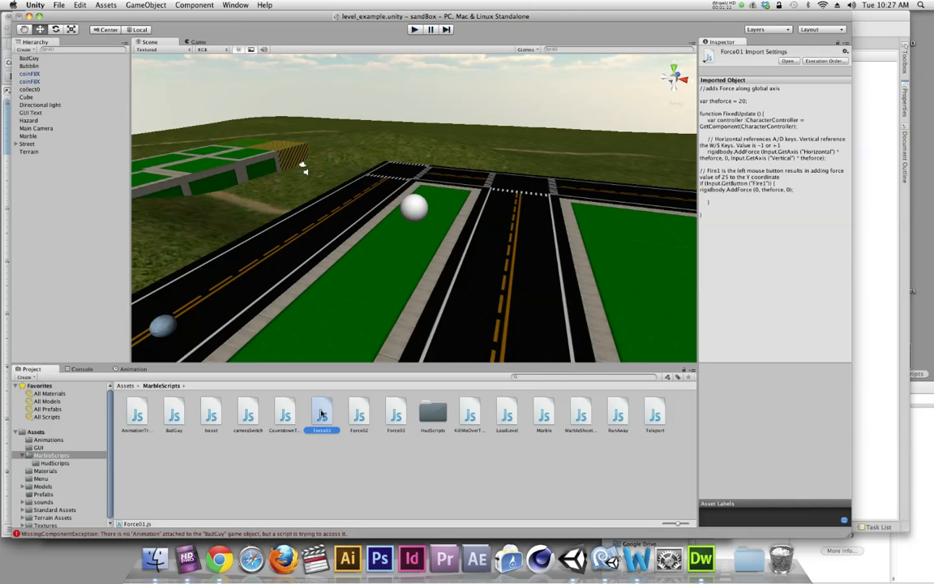
pyautogui.moveTo(321, 415); pyautogui.dragTo(30, 136)
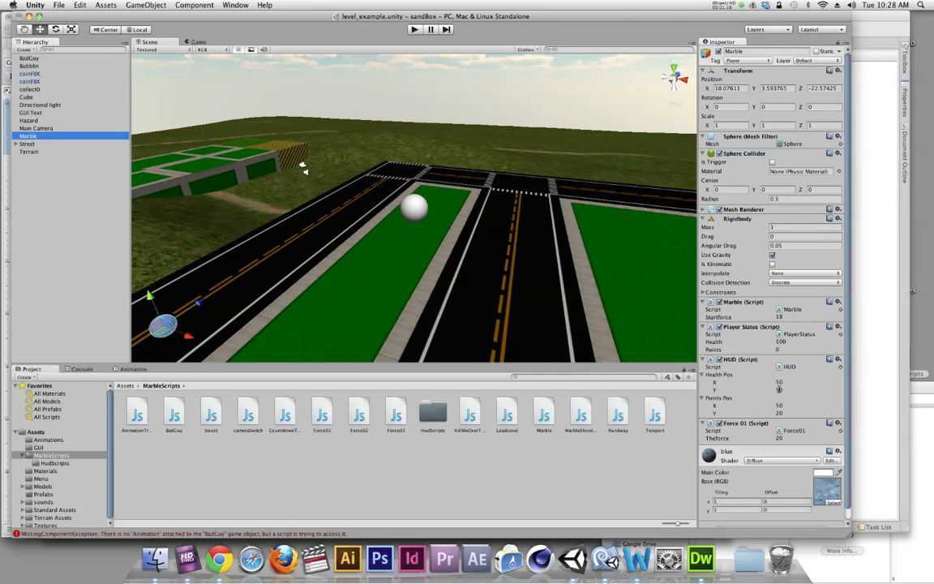
pyautogui.scroll(-1, 766, 405)
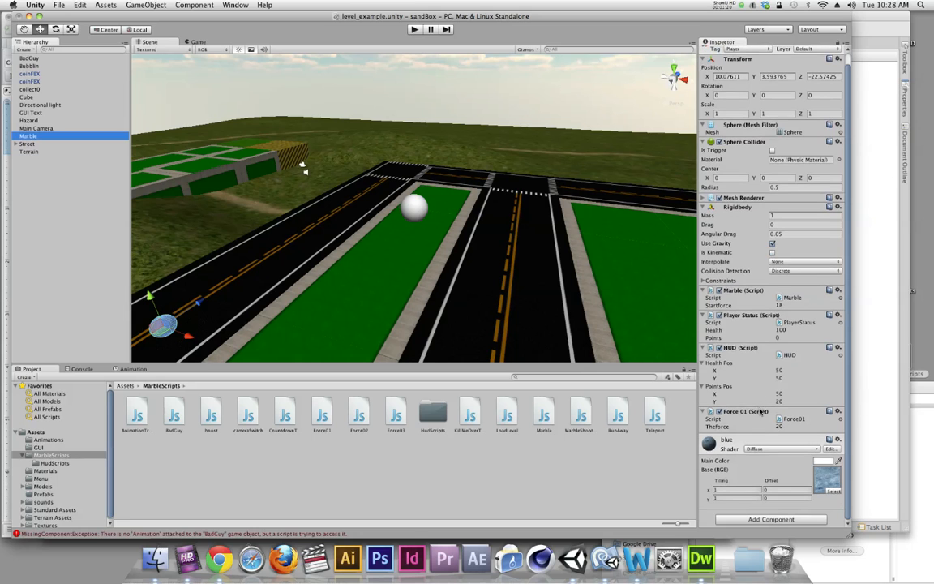
pyautogui.click(718, 291)
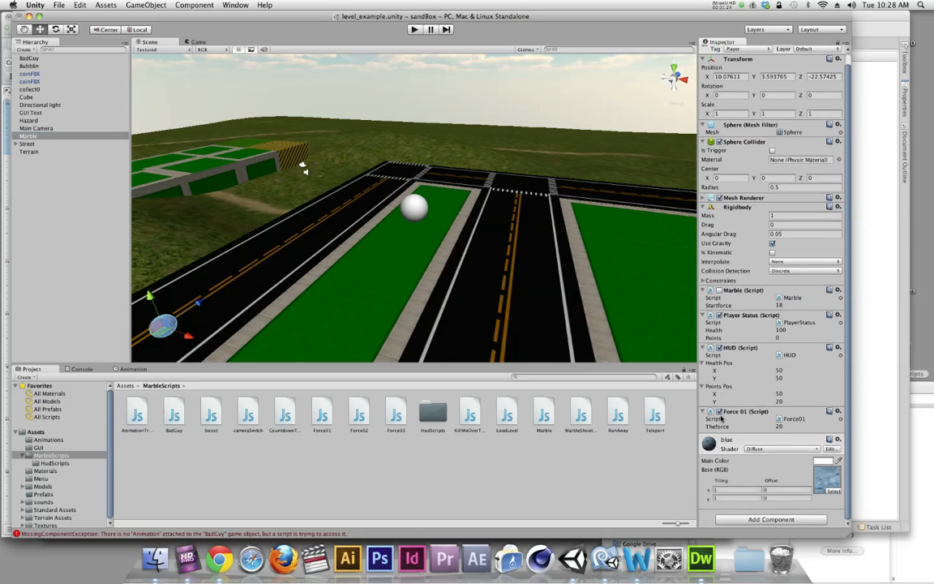
# Review the Force01 code in MonoDevelop and the course page's script downloads in Chrome, ending back in Unity.
pyautogui.doubleClick(780, 420)
pyautogui.click(313, 192)
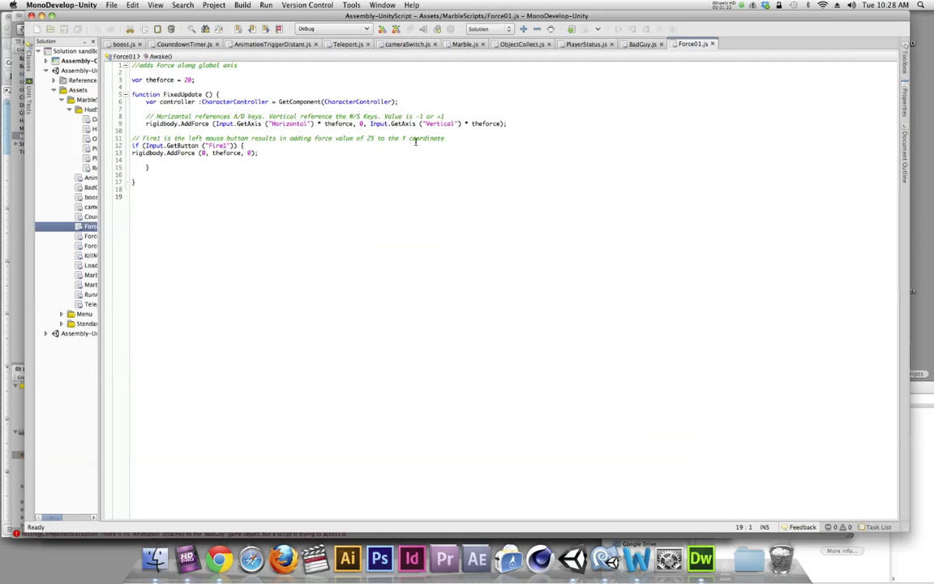
pyautogui.click(219, 559)
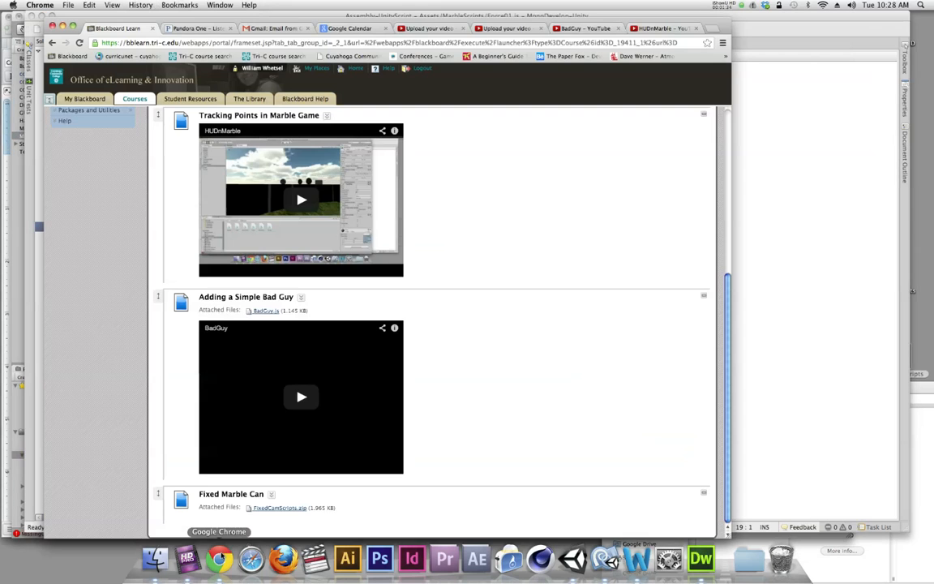
pyautogui.click(572, 561)
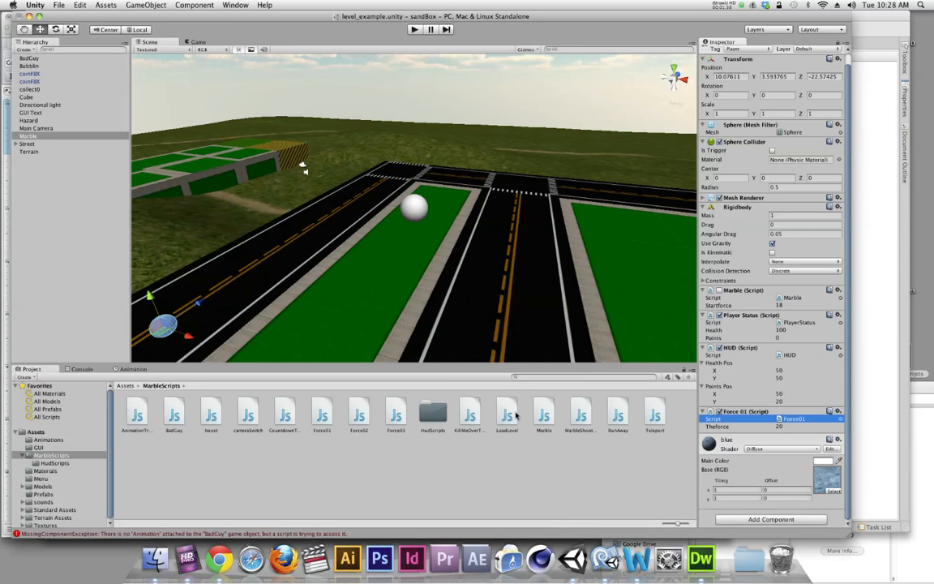
# Play-test moving the marble forward with the Force01 script, ending back in edit mode.
pyautogui.click(414, 32)
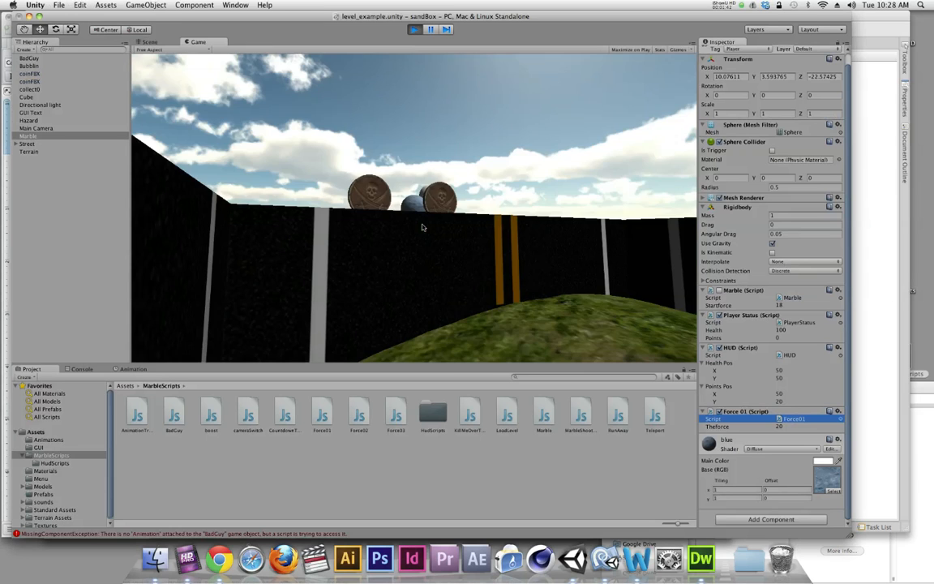
pyautogui.press('w')
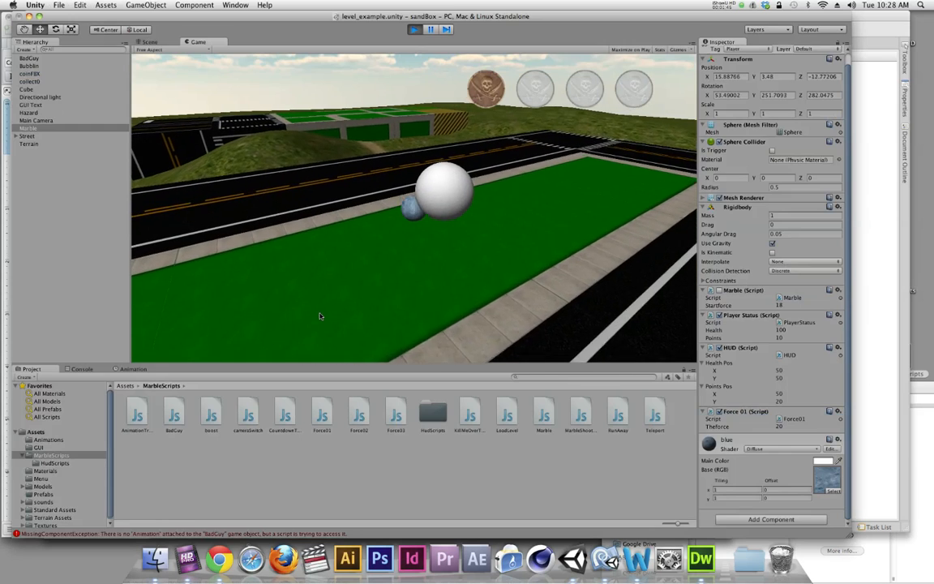
pyautogui.press('super+p')
# Disable the Mouse Orbit script on the Main Camera and briefly run the game to check the static view.
pyautogui.click(47, 128)
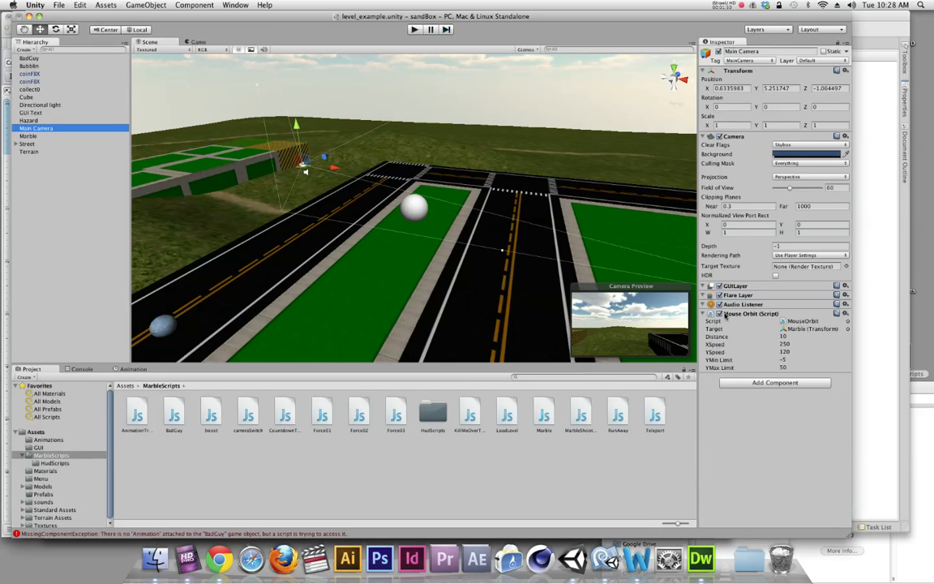
pyautogui.click(720, 314)
pyautogui.click(411, 29)
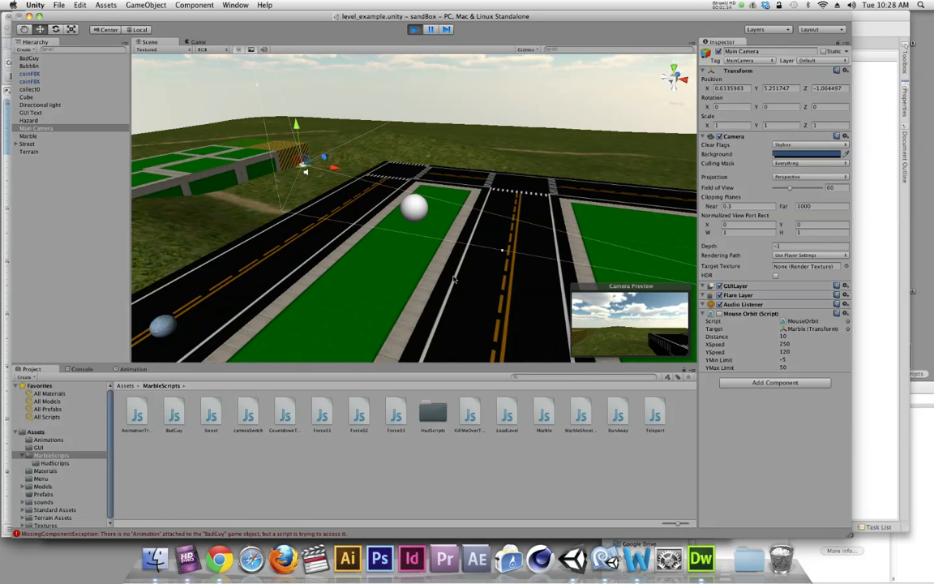
pyautogui.press('super+p')
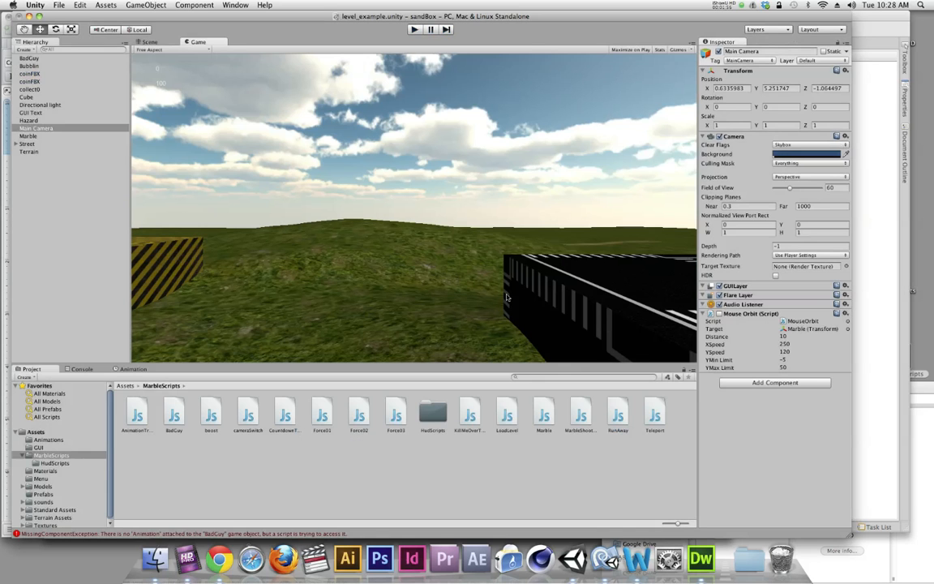
# Move the Main Camera behind and above the marble's street, to about X 2.4, Y 8.8, Z -35.4, and play-test the view.
pyautogui.click(29, 128)
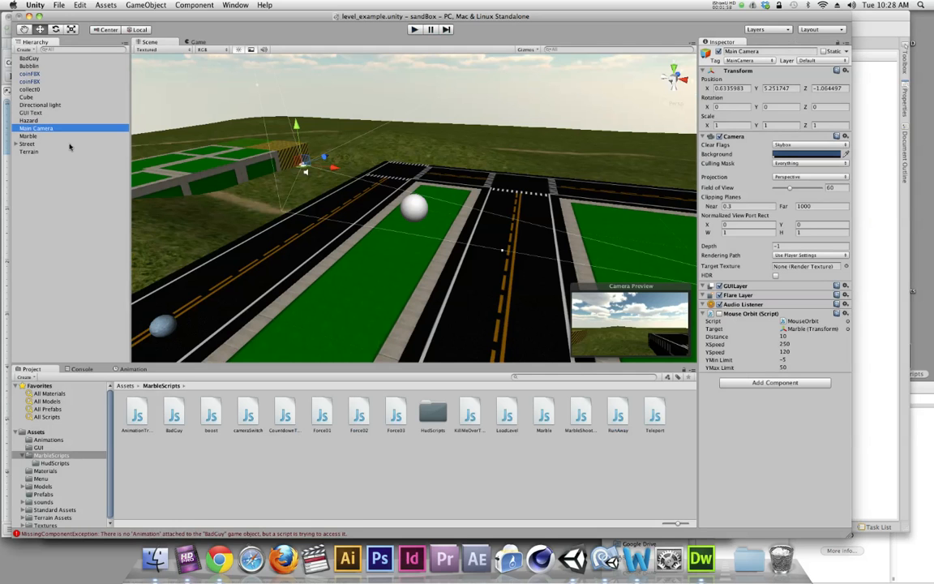
pyautogui.keyDown('alt'); pyautogui.moveTo(445, 234); pyautogui.dragTo(386, 203); pyautogui.keyUp('alt')
pyautogui.moveTo(342, 173); pyautogui.dragTo(199, 275)
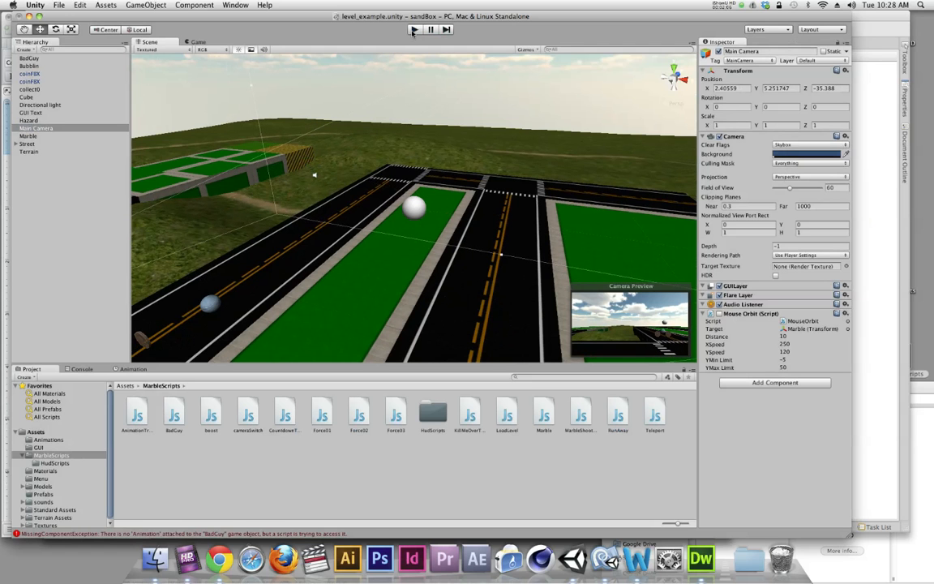
pyautogui.moveTo(236, 208); pyautogui.dragTo(548, 248, button='middle')
pyautogui.scroll(-4, 548, 248)
pyautogui.moveTo(445, 256); pyautogui.dragTo(445, 230)
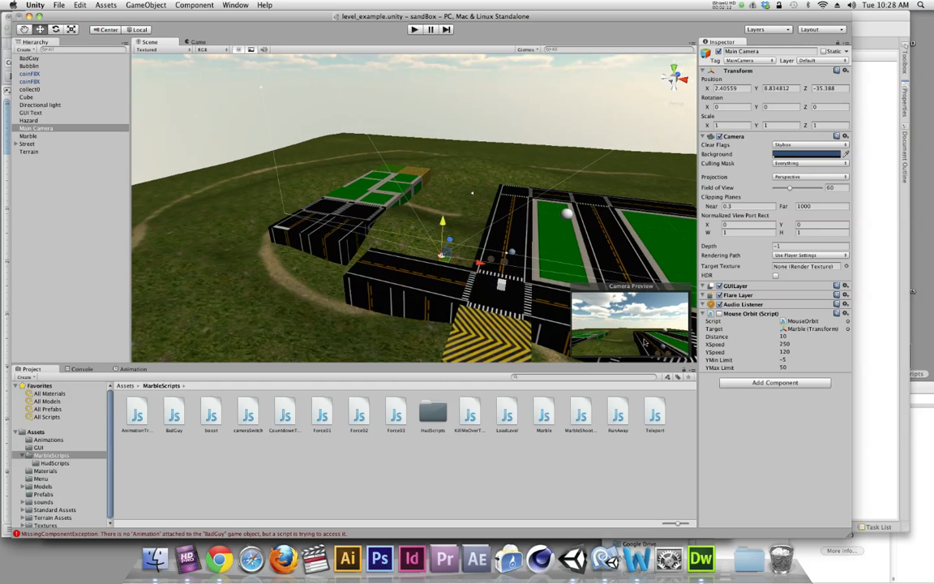
pyautogui.click(413, 30)
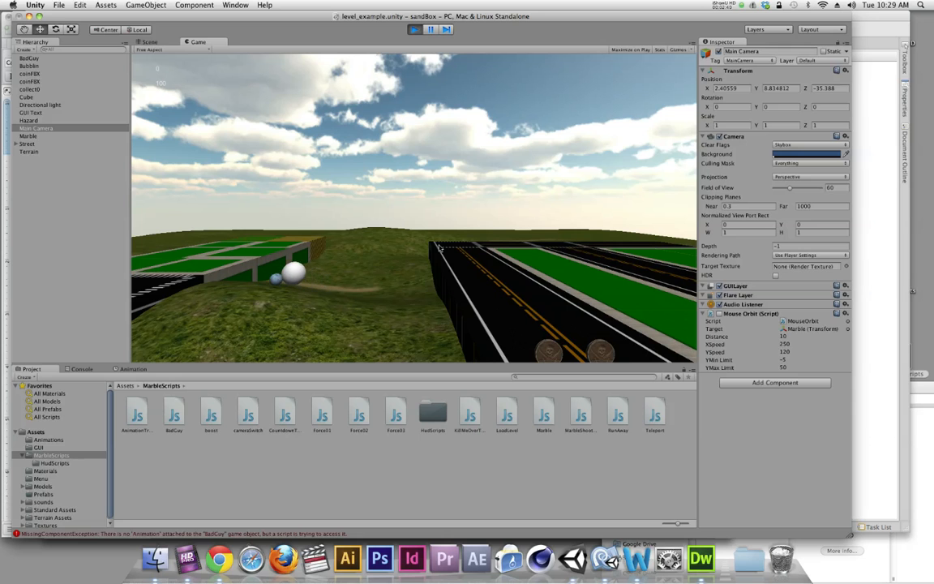
pyautogui.press('super+p')
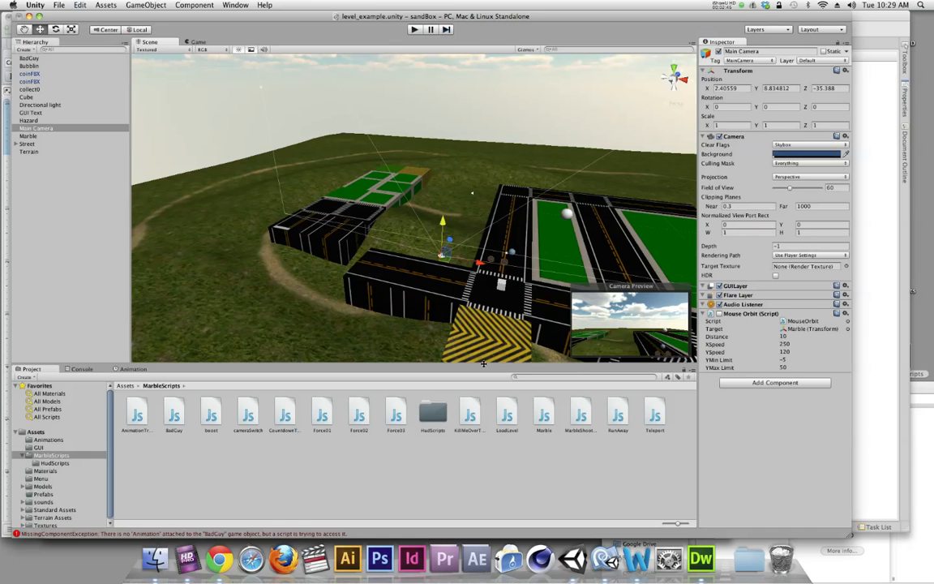
# Import MarbleCamera.cs from the desktop's FixedCamScripts folder into the project's MarbleScripts folder.
pyautogui.click(869, 362)
pyautogui.keyDown('alt'); pyautogui.click(928, 349); pyautogui.keyUp('alt')
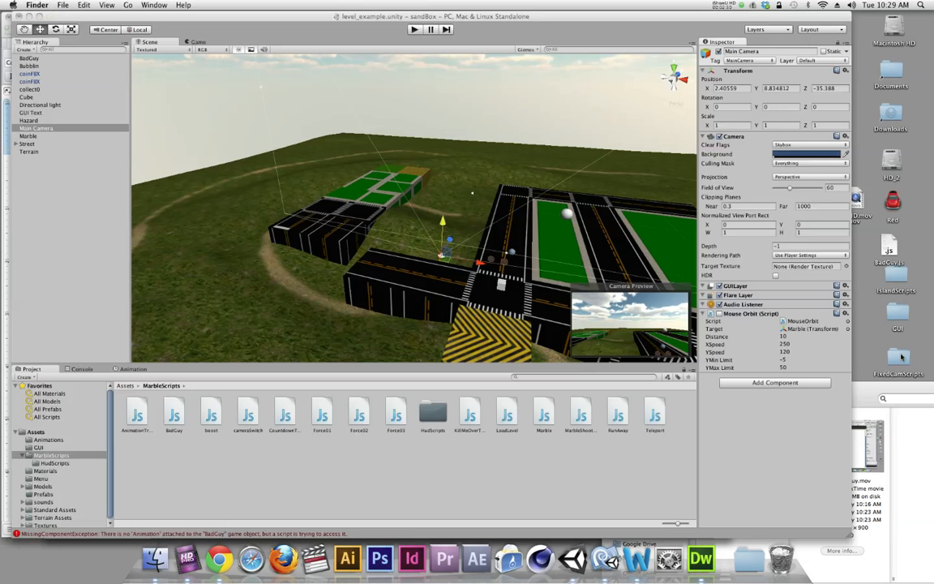
pyautogui.doubleClick(895, 356)
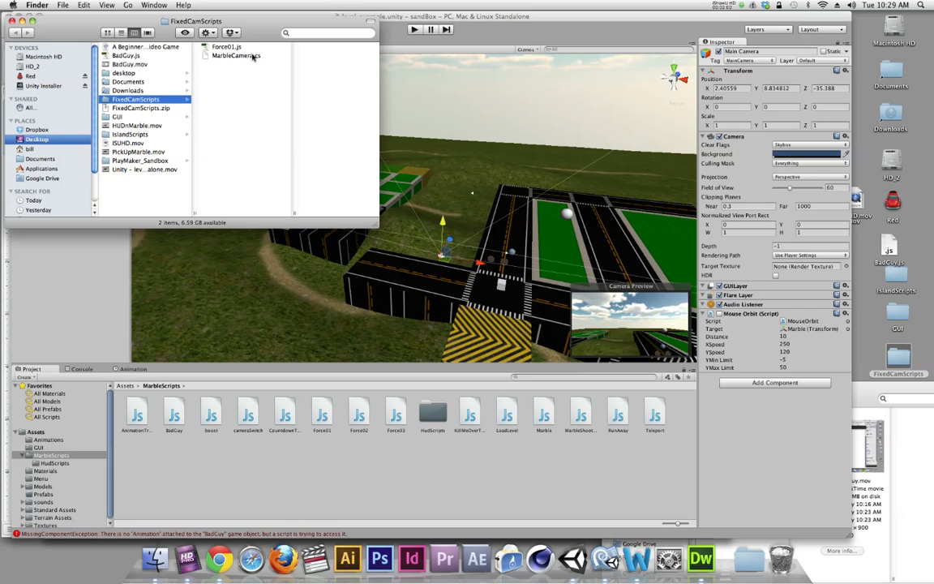
pyautogui.moveTo(256, 34); pyautogui.dragTo(817, 61)
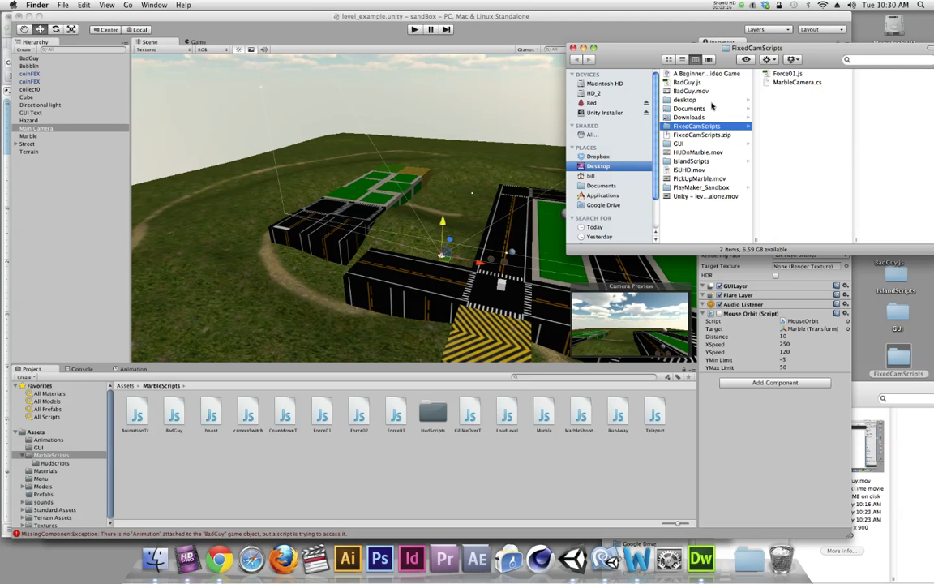
pyautogui.moveTo(788, 84); pyautogui.dragTo(556, 467)
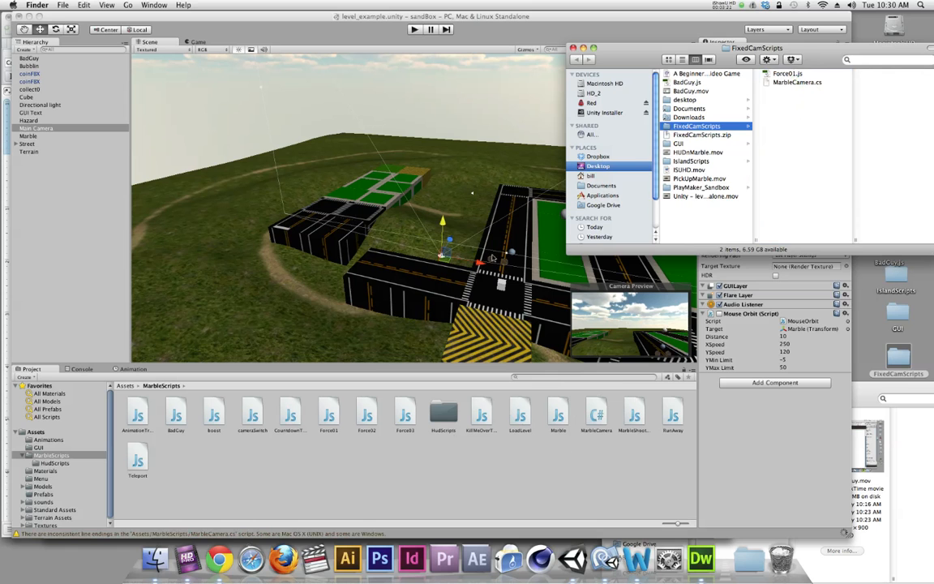
pyautogui.click(573, 48)
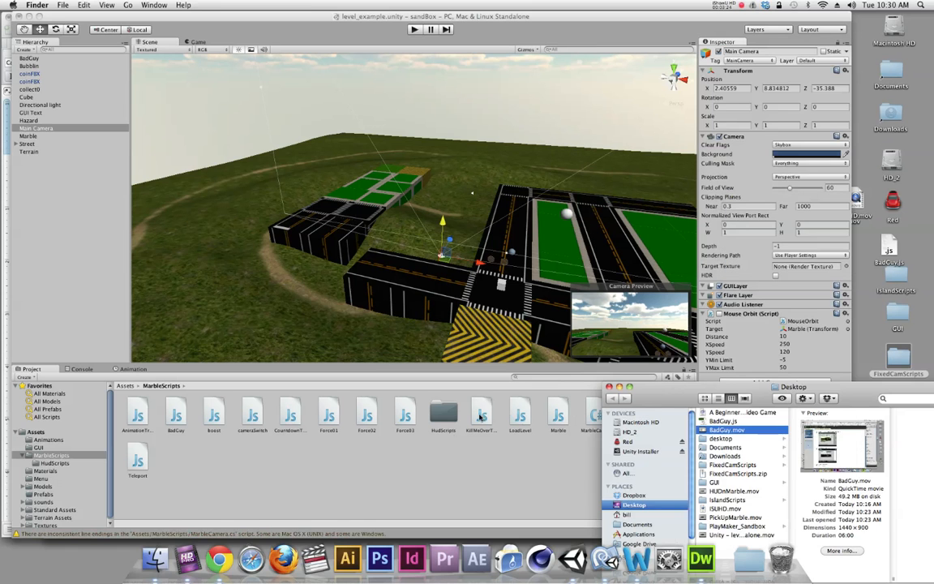
# Attach the MarbleCamera script to the Main Camera and display its component settings.
pyautogui.click(518, 450)
pyautogui.moveTo(596, 413); pyautogui.dragTo(45, 131)
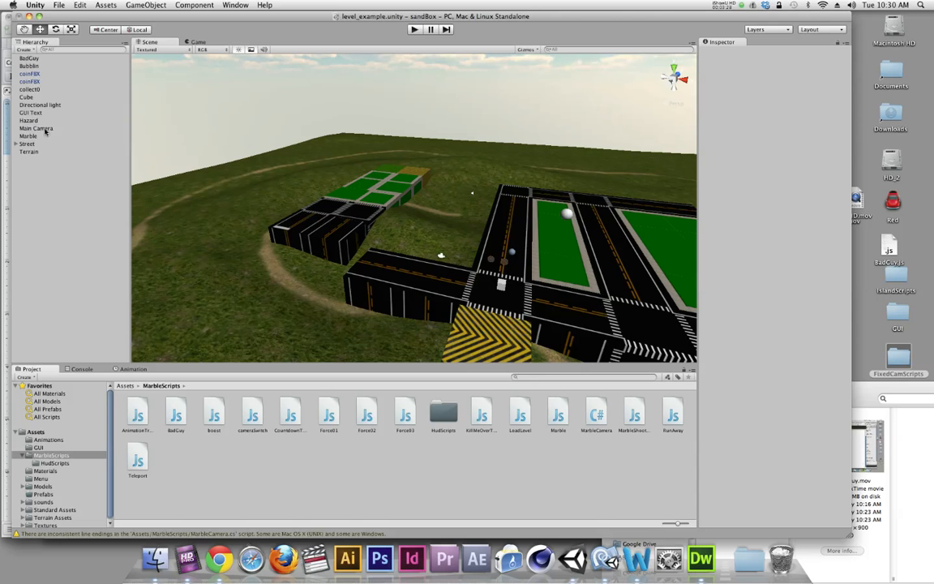
pyautogui.click(46, 131)
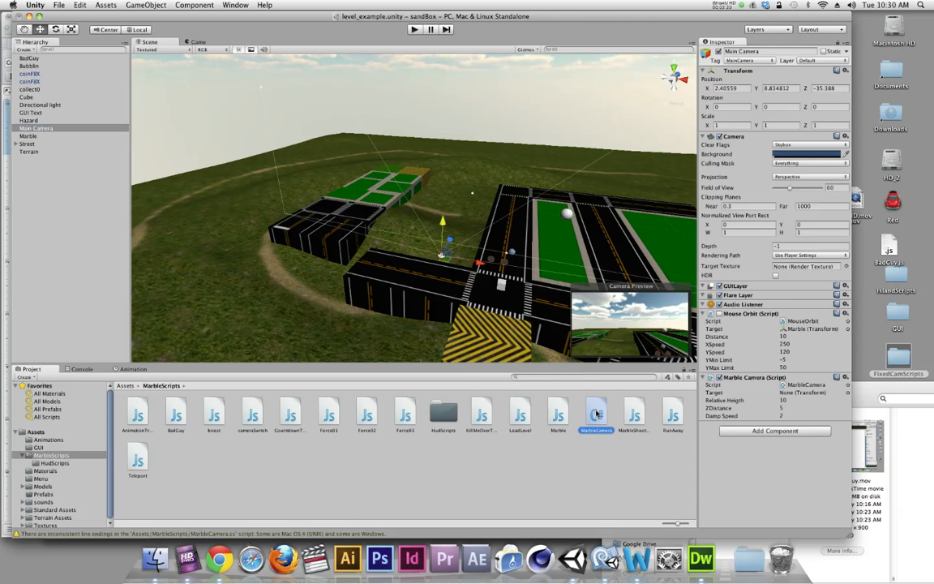
# Review the MarbleCamera script's code in MonoDevelop, and play-test the level in Unity without a camera target assigned.
pyautogui.doubleClick(596, 414)
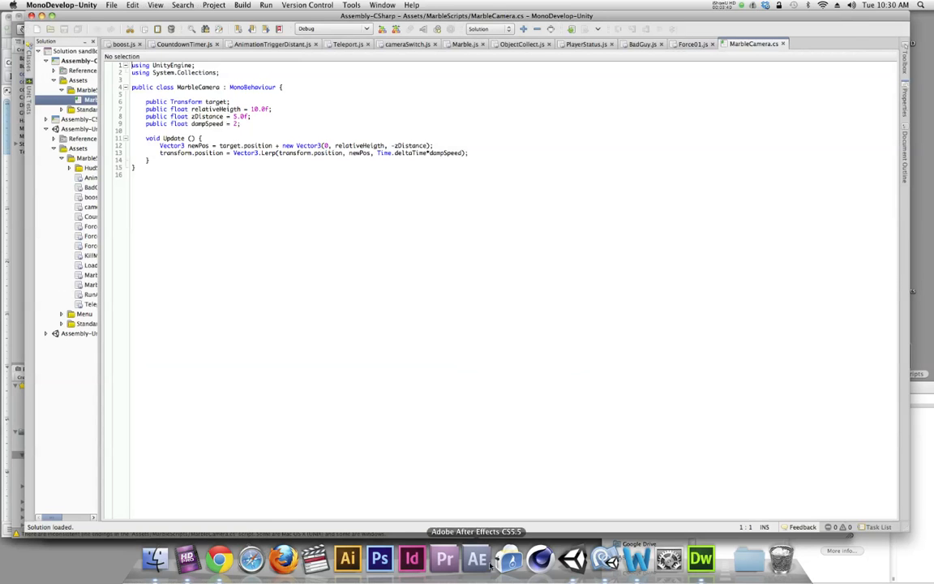
pyautogui.click(573, 558)
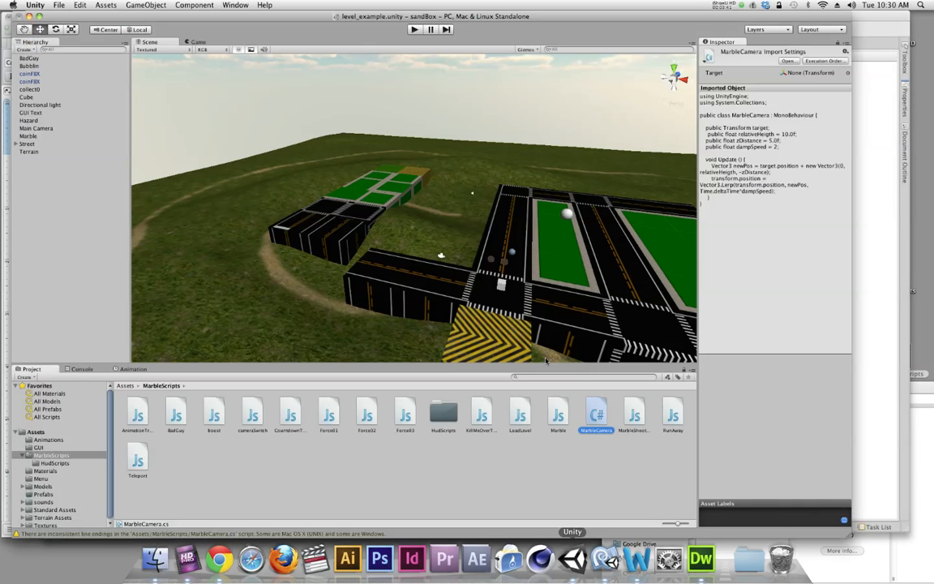
pyautogui.click(414, 29)
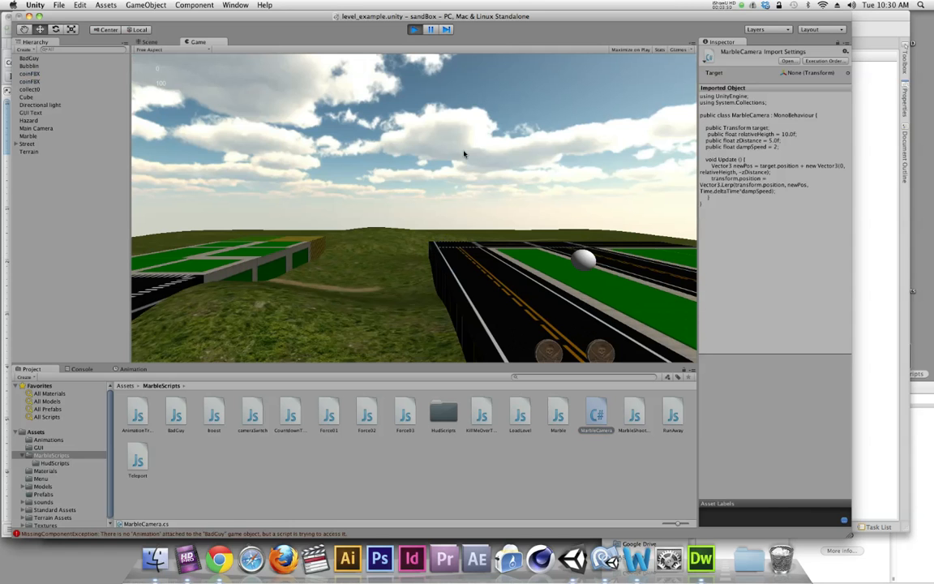
pyautogui.press('super+p')
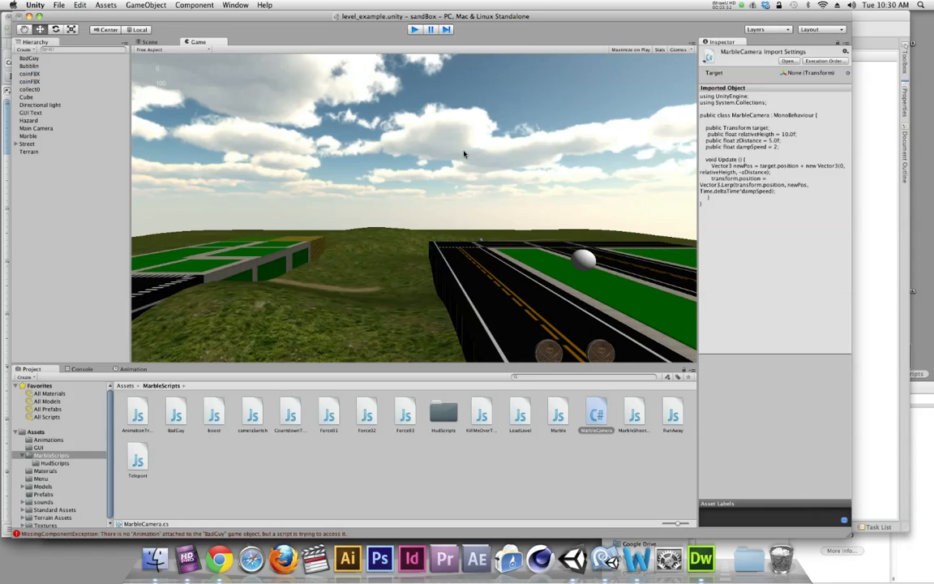
# Assign Marble as the target of the Main Camera's Marble Camera script and run the game.
pyautogui.click(35, 128)
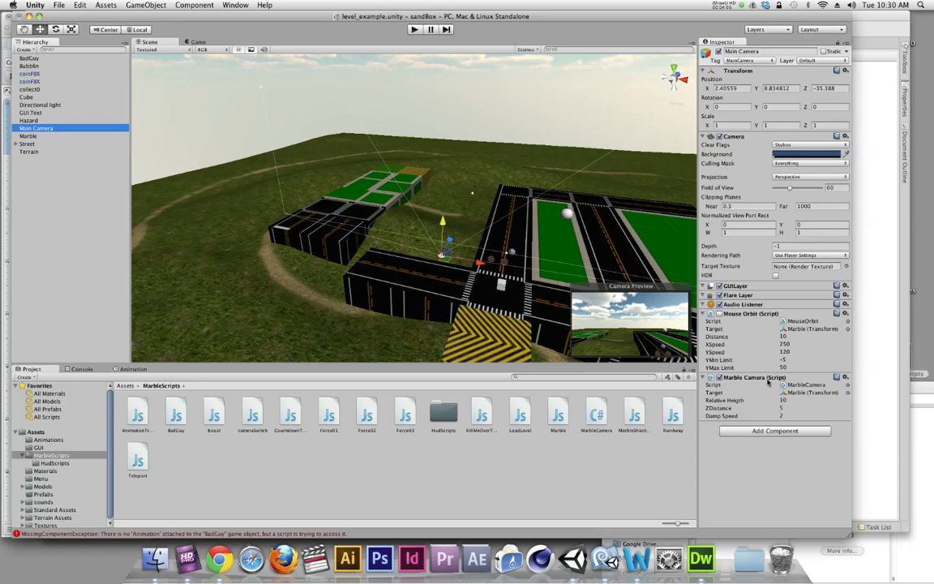
pyautogui.click(411, 30)
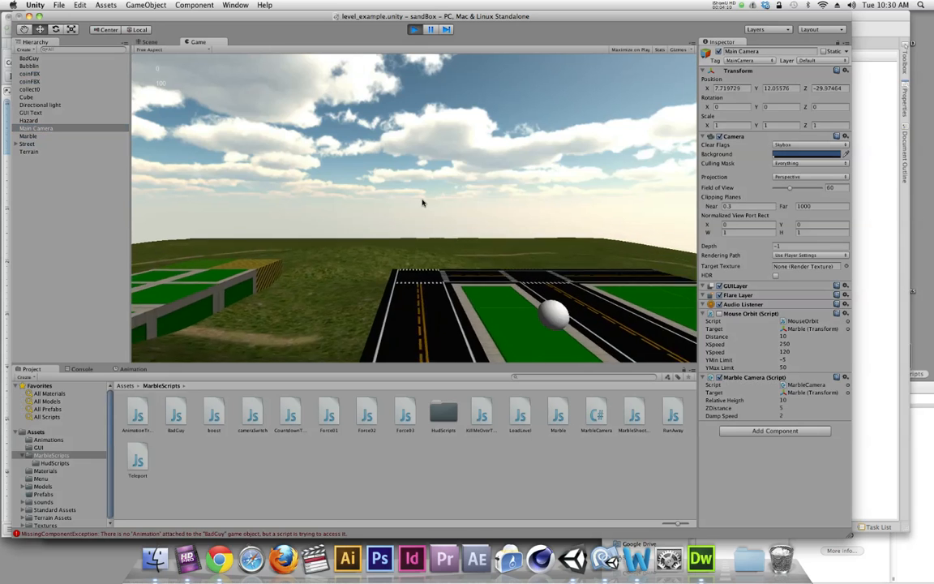
# Play-test the follow camera by rolling the marble in different directions, and stop the game.
pyautogui.press('Left')
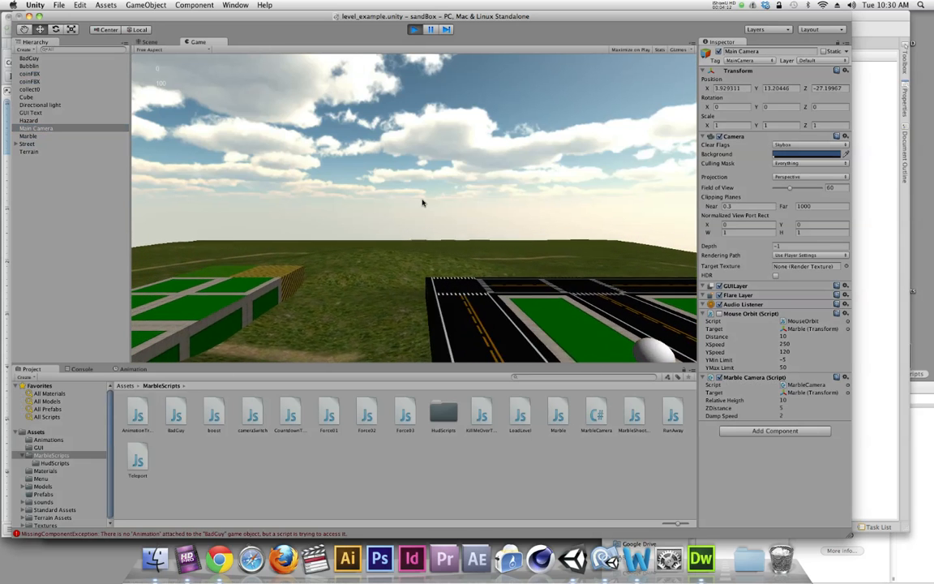
pyautogui.press('Up')
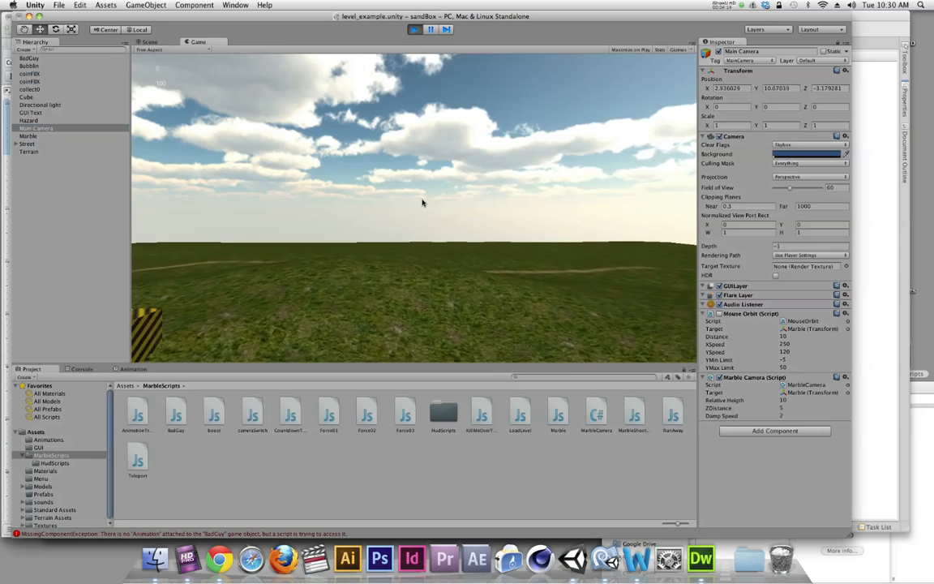
pyautogui.press('Right')
pyautogui.press('Down')
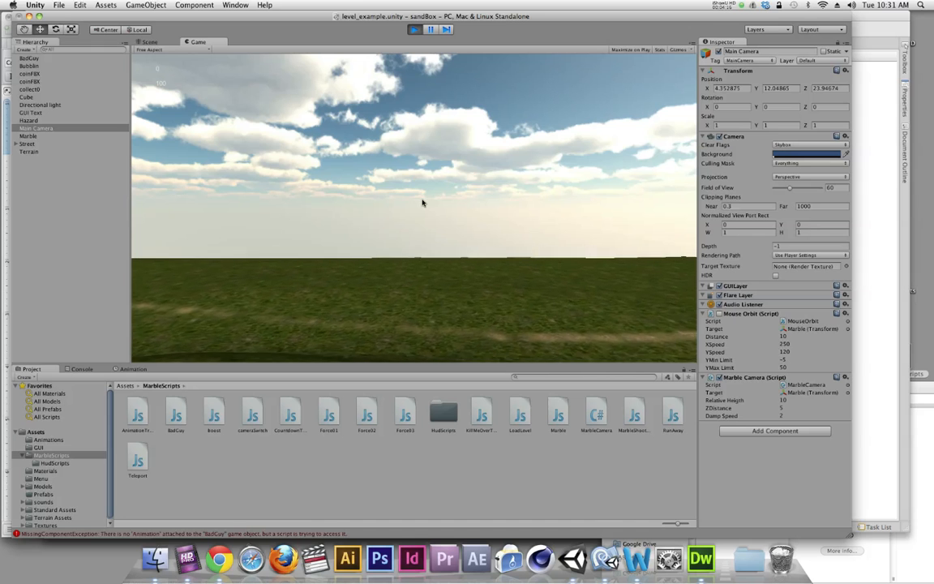
pyautogui.press('Left')
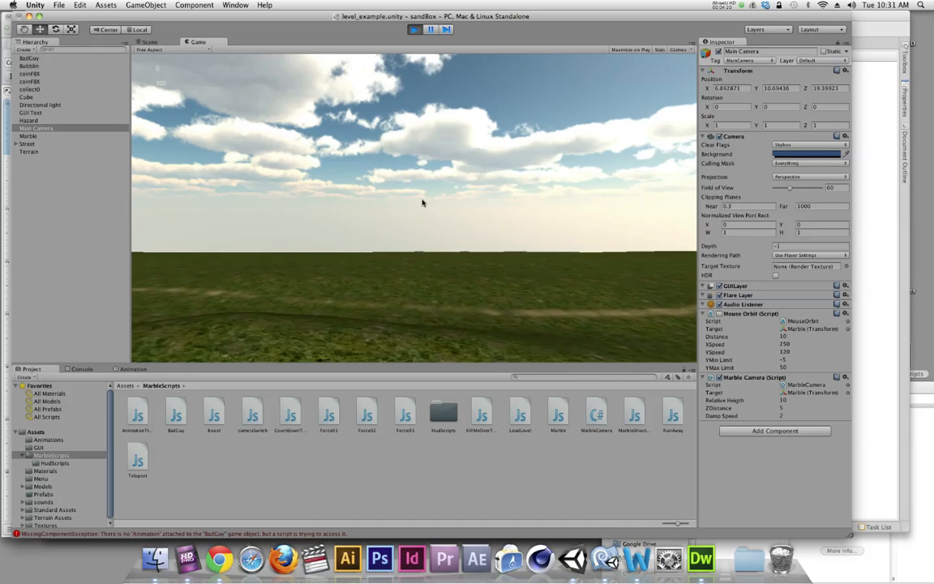
pyautogui.press('super+p')
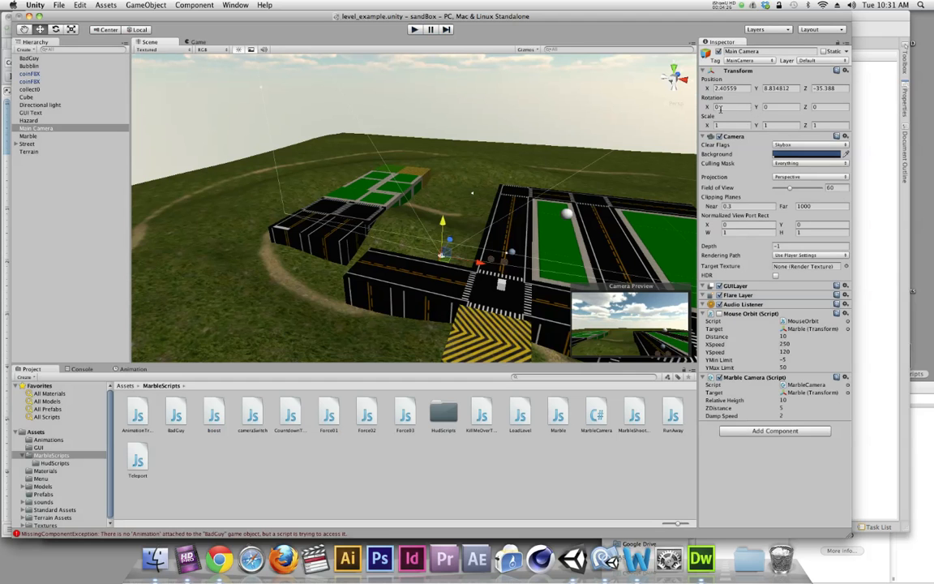
# Set the Main Camera's X rotation to about 24 and its X position to about 10.3, and briefly play-test the level.
pyautogui.moveTo(745, 108); pyautogui.dragTo(932, 104)
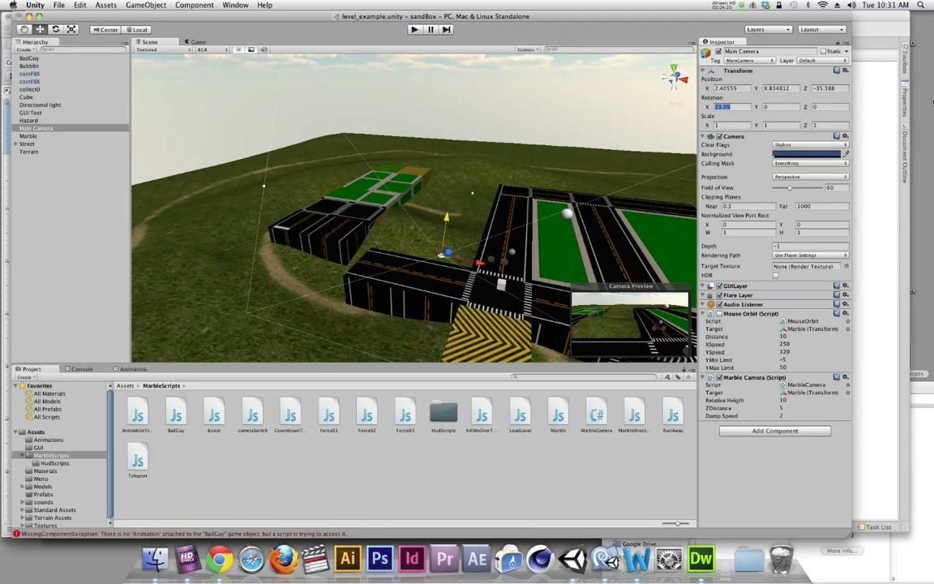
pyautogui.moveTo(484, 266); pyautogui.dragTo(546, 265)
pyautogui.click(415, 29)
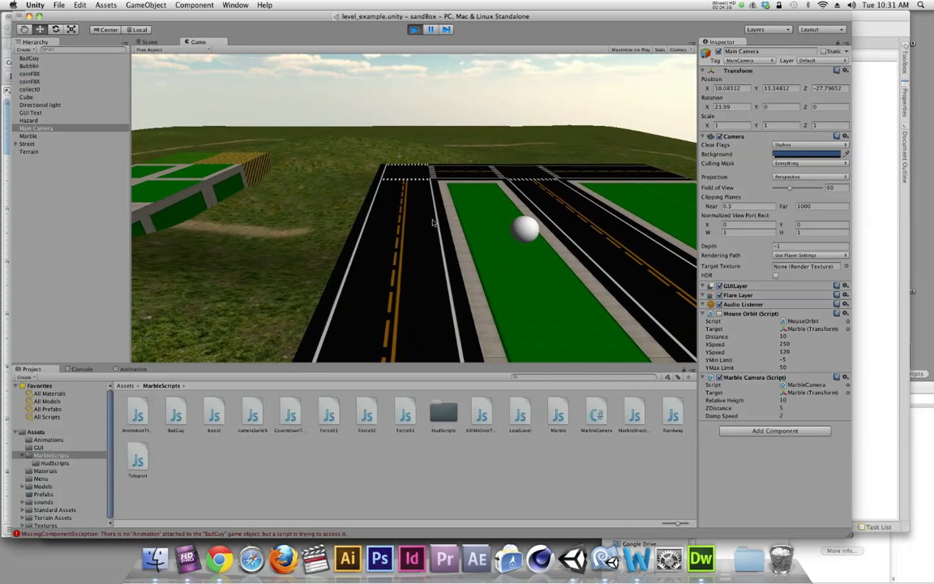
pyautogui.press('super+p')
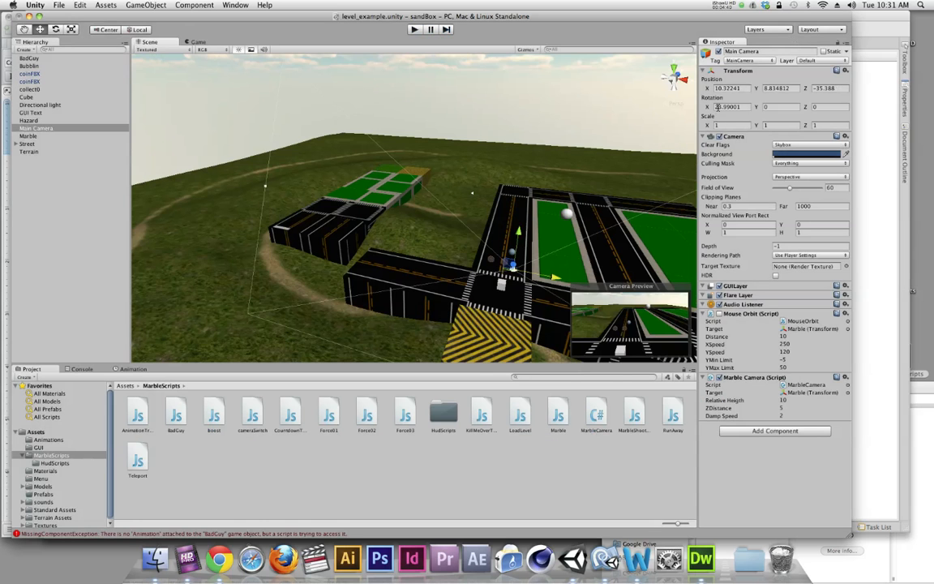
# Set the Main Camera's X rotation to 45 and run the game again.
pyautogui.moveTo(708, 106); pyautogui.dragTo(808, 126)
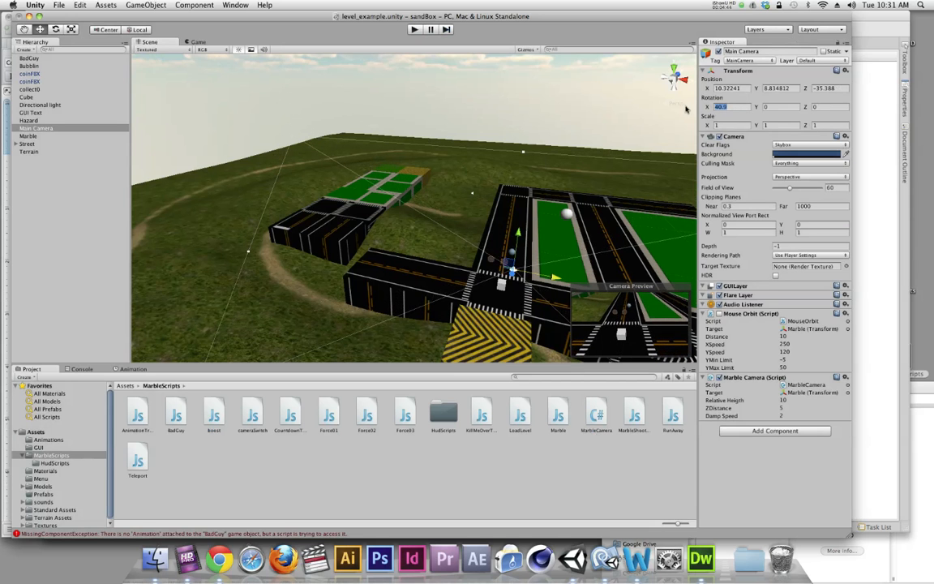
pyautogui.write('45')
pyautogui.press('Return')
pyautogui.press('super+p')
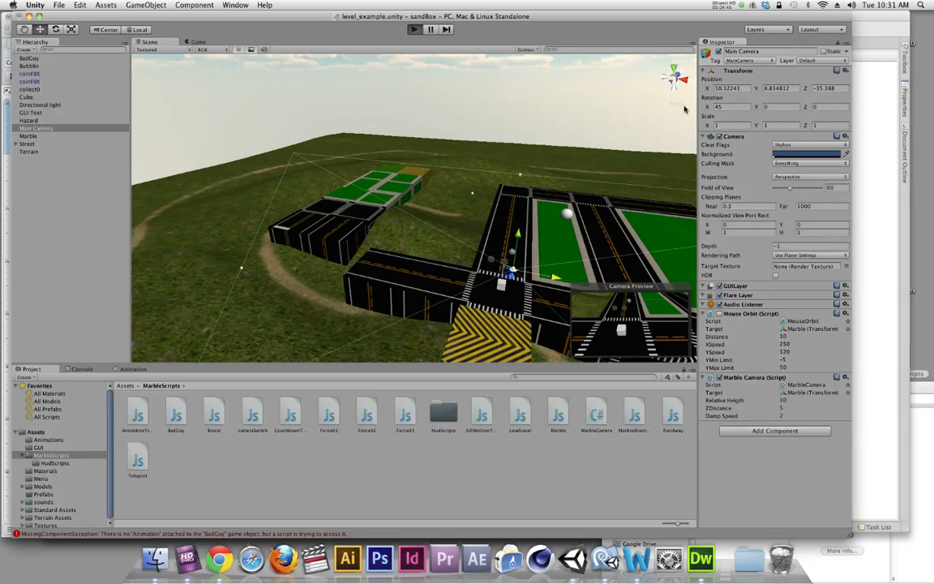